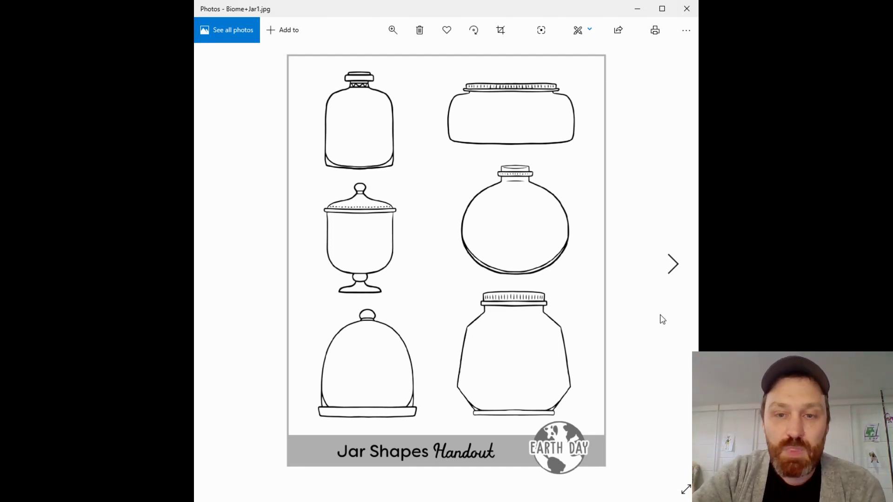
Page through the Tundra/Ocean, Rainforest/Desert and Grassland/Forest sheets, then return to the Jar Shapes Handout.
{"action": "left_click", "coordinate": [674, 266]}
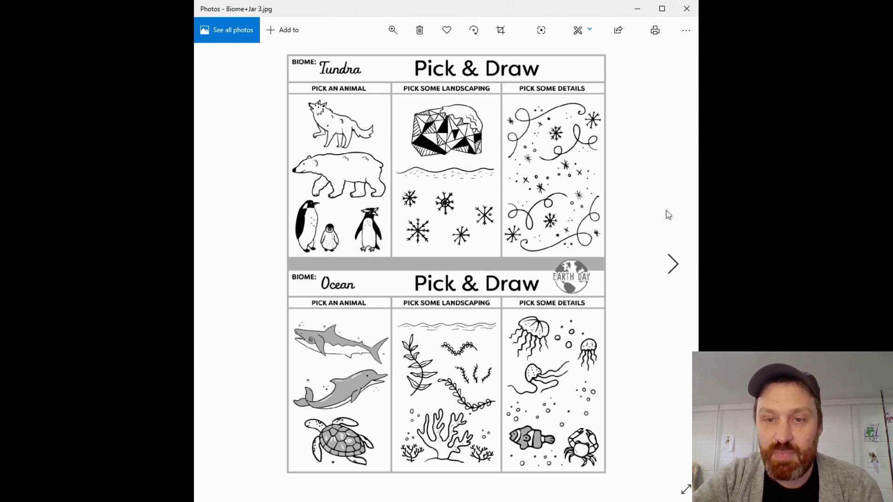
{"action": "left_click", "coordinate": [673, 263]}
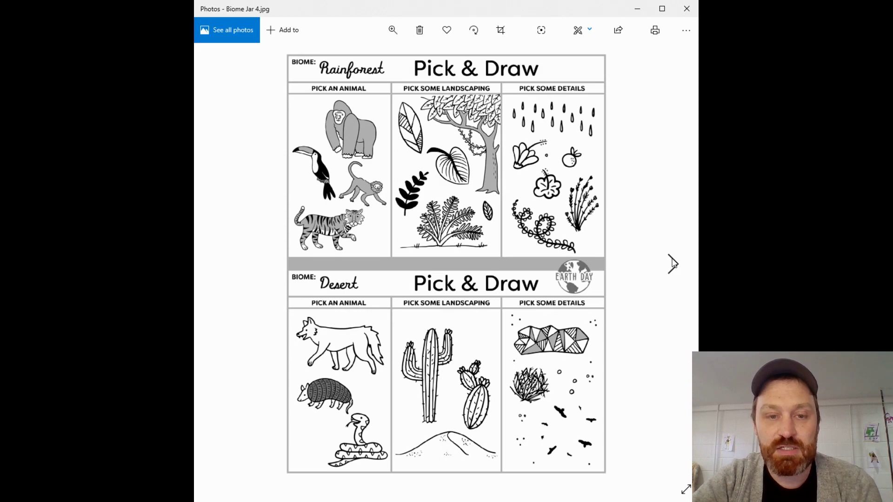
{"action": "left_click", "coordinate": [672, 263]}
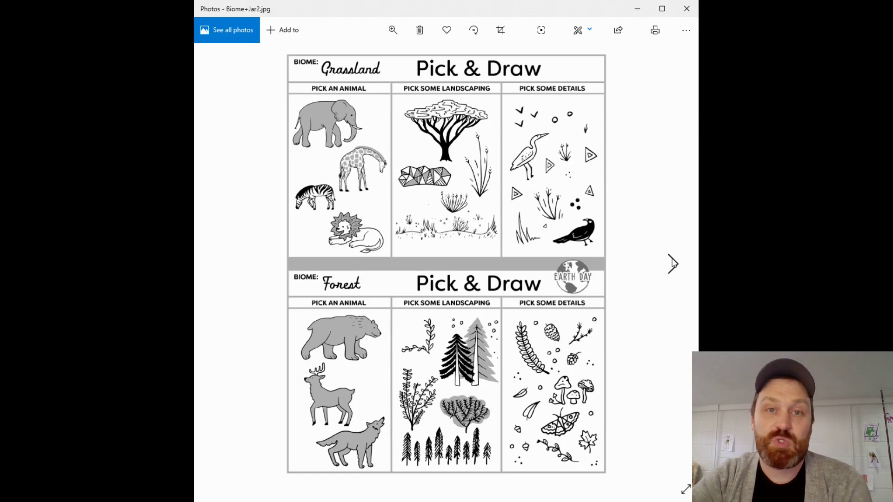
{"action": "left_click", "coordinate": [222, 266]}
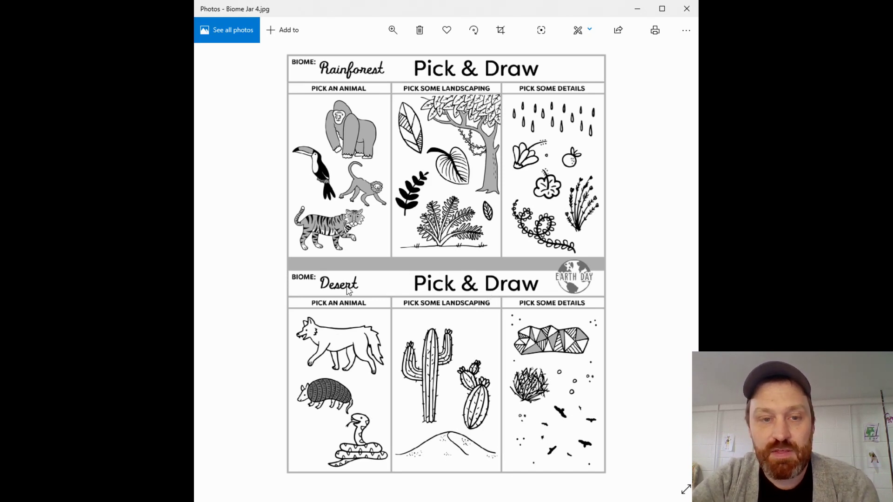
{"action": "left_click", "coordinate": [221, 269]}
{"action": "left_click", "coordinate": [221, 269]}
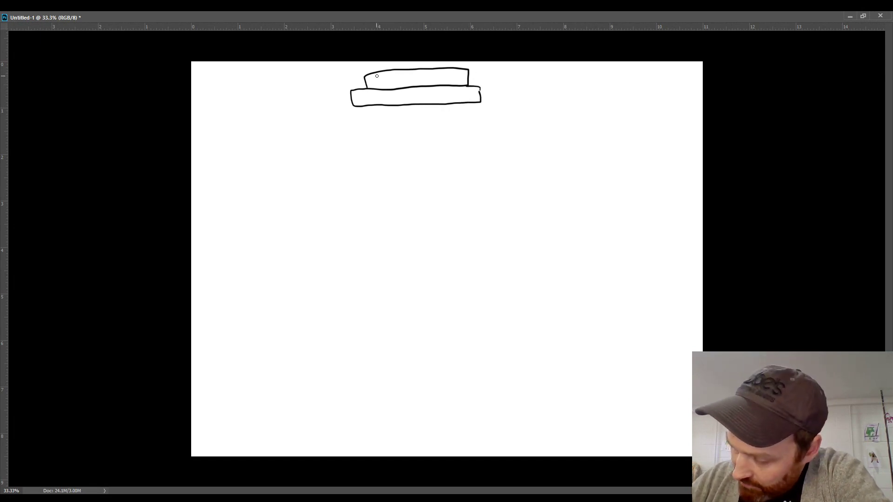
Draw the lid's top curve, the neck line, tick marks on the lower lid band and the right shoulder.
{"action": "left_click_drag", "start_coordinate": [373, 73], "coordinate": [461, 72]}
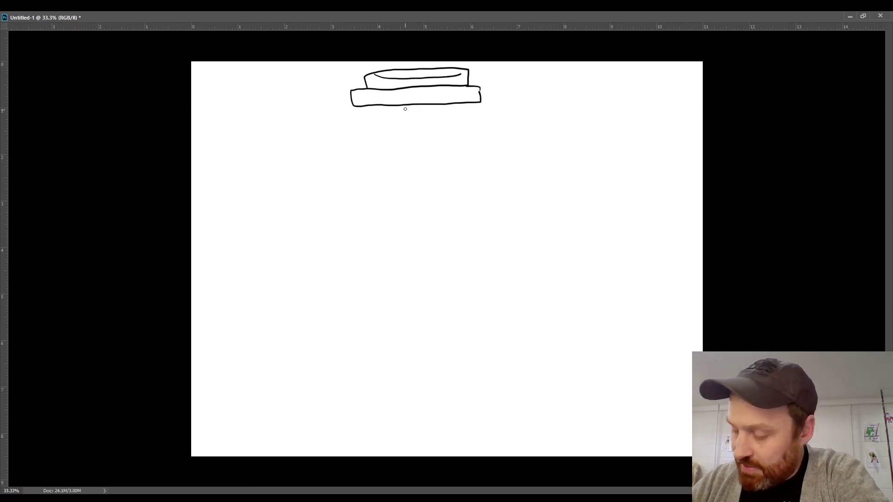
{"action": "left_click_drag", "start_coordinate": [385, 123], "coordinate": [458, 122]}
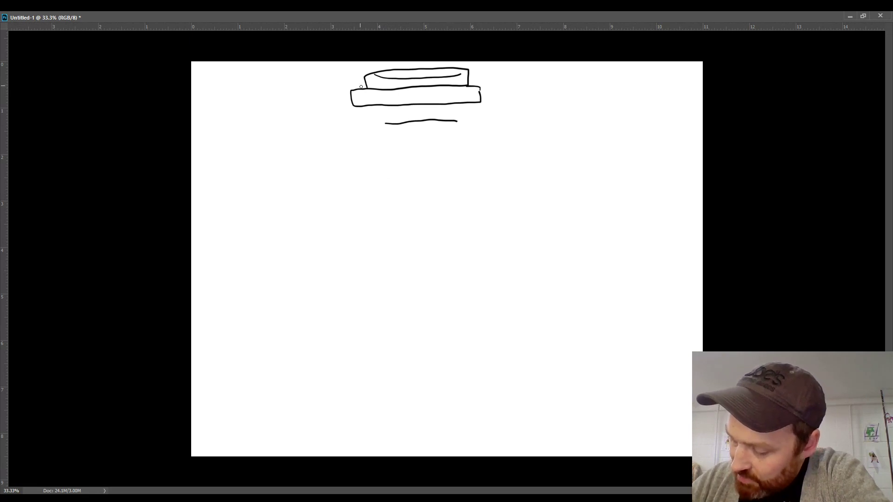
{"action": "left_click_drag", "start_coordinate": [362, 96], "coordinate": [368, 99]}
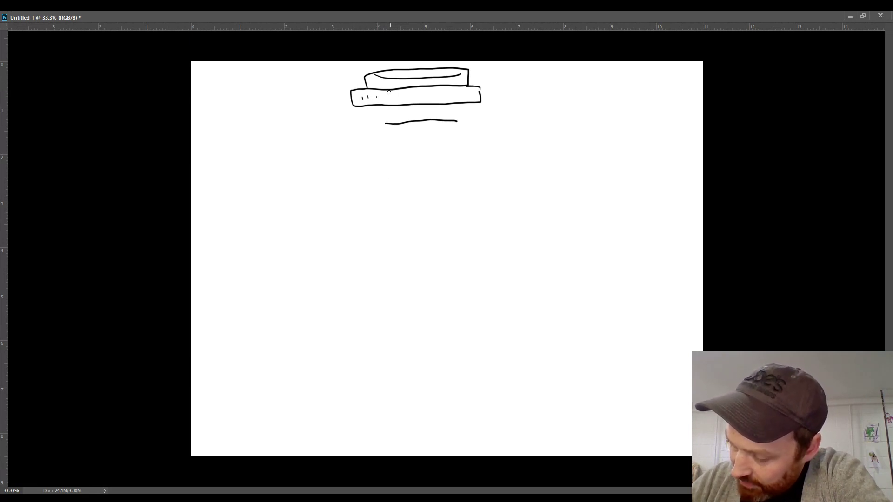
{"action": "left_click", "coordinate": [389, 97]}
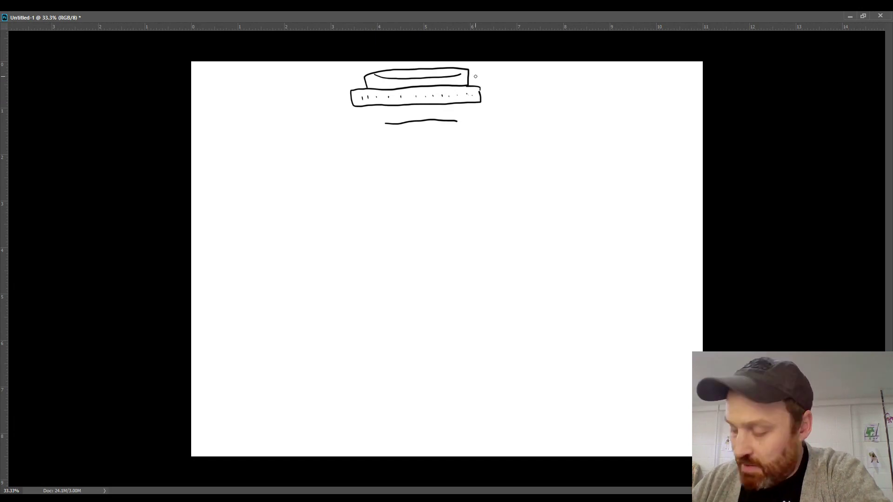
{"action": "mouse_move", "coordinate": [468, 107]}
{"action": "left_mouse_down"}
{"action": "mouse_move", "coordinate": [468, 122]}
{"action": "mouse_move", "coordinate": [549, 157]}
{"action": "mouse_move", "coordinate": [591, 203]}
{"action": "mouse_move", "coordinate": [616, 319]}
{"action": "mouse_move", "coordinate": [585, 371]}
{"action": "mouse_move", "coordinate": [550, 398]}
{"action": "mouse_move", "coordinate": [482, 428]}
{"action": "mouse_move", "coordinate": [439, 431]}
{"action": "mouse_move", "coordinate": [382, 431]}
{"action": "mouse_move", "coordinate": [305, 409]}
{"action": "mouse_move", "coordinate": [273, 390]}
{"action": "mouse_move", "coordinate": [228, 334]}
{"action": "mouse_move", "coordinate": [222, 279]}
{"action": "mouse_move", "coordinate": [245, 198]}
{"action": "mouse_move", "coordinate": [282, 160]}
{"action": "mouse_move", "coordinate": [360, 129]}
{"action": "mouse_move", "coordinate": [361, 109]}
{"action": "left_mouse_up"}
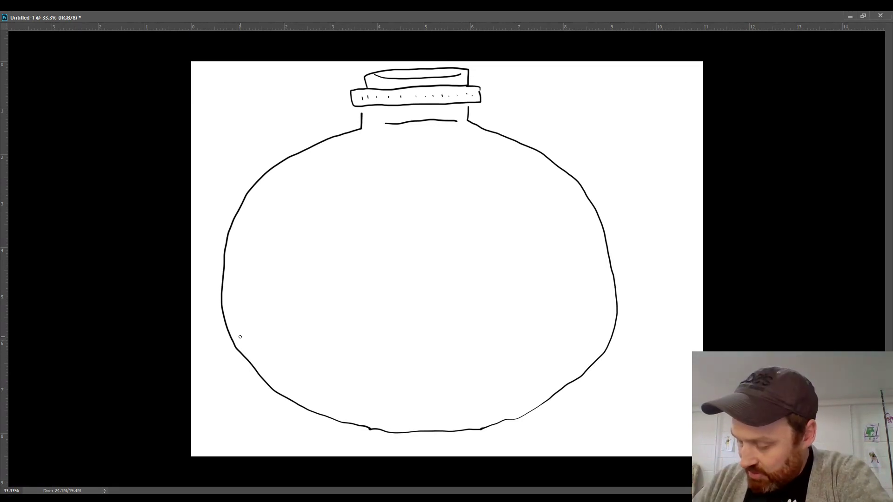
Stroke an inner curve just above the jar's bottom edge to double the base line.
{"action": "mouse_move", "coordinate": [241, 337]}
{"action": "left_mouse_down"}
{"action": "mouse_move", "coordinate": [267, 371]}
{"action": "mouse_move", "coordinate": [313, 400]}
{"action": "mouse_move", "coordinate": [380, 420]}
{"action": "mouse_move", "coordinate": [456, 421]}
{"action": "mouse_move", "coordinate": [502, 415]}
{"action": "mouse_move", "coordinate": [544, 390]}
{"action": "mouse_move", "coordinate": [614, 326]}
{"action": "left_mouse_up"}
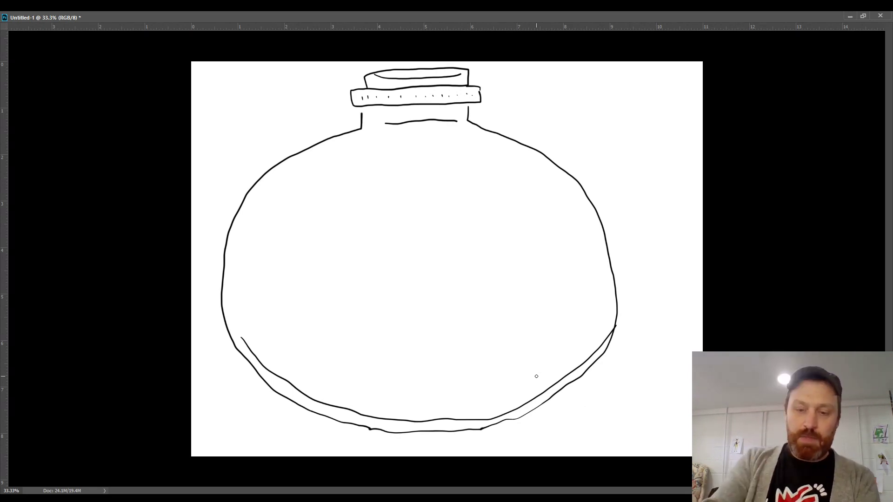
Zoom in twice, pan to the jar's interior and shrink the brush for finer lines.
{"action": "key", "text": "ctrl+plus"}
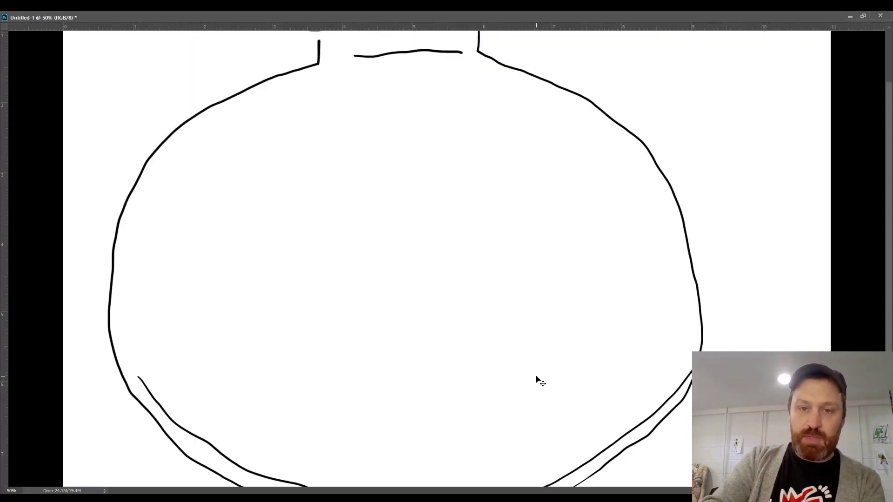
{"action": "key", "text": "ctrl+plus"}
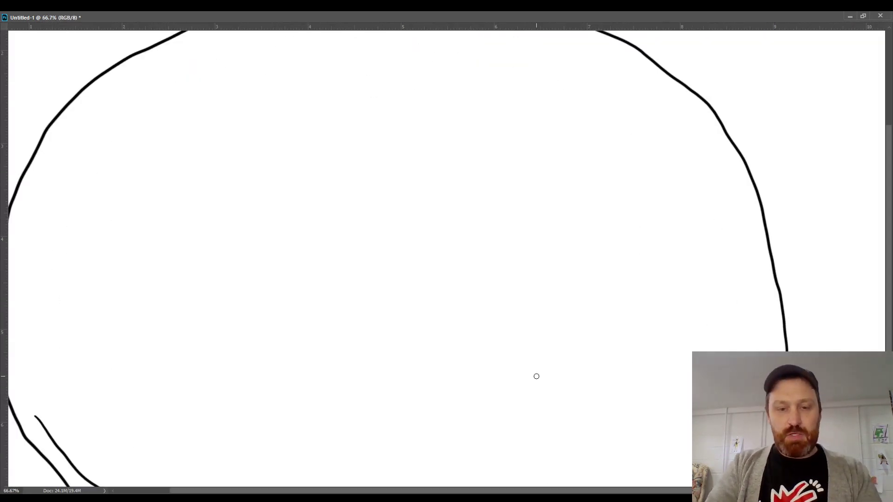
{"action": "key", "text": "space"}
{"action": "left_click_drag", "start_coordinate": [536, 375], "coordinate": [549, 284]}
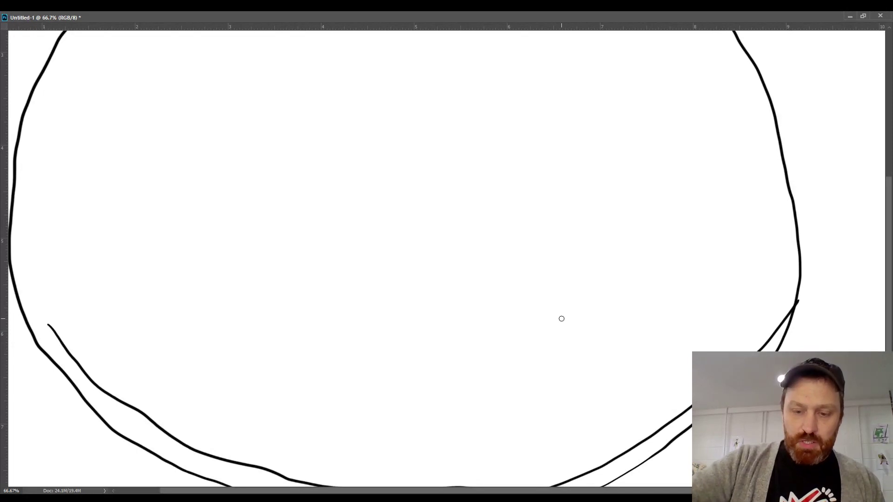
{"action": "key", "text": "bracketleft"}
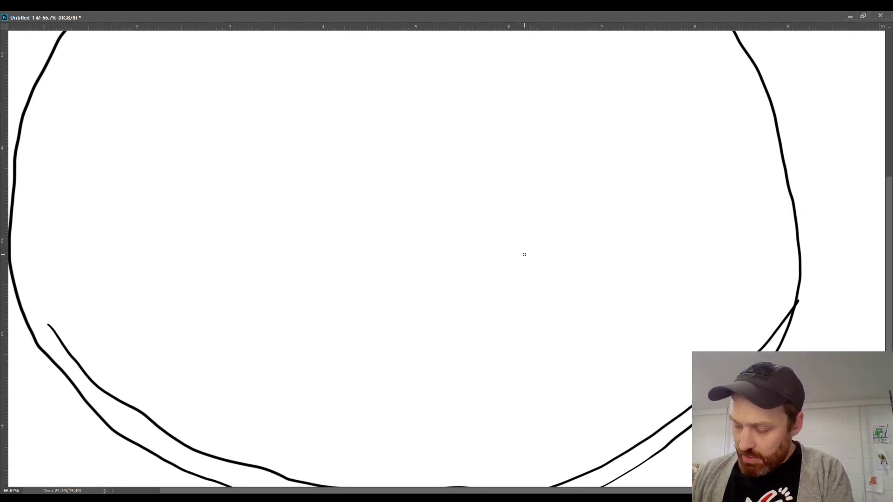
Draw the armadillo's ear, head and back of head, then its tail with ridges at the base.
{"action": "mouse_move", "coordinate": [524, 253]}
{"action": "left_mouse_down"}
{"action": "mouse_move", "coordinate": [514, 249]}
{"action": "mouse_move", "coordinate": [482, 295]}
{"action": "mouse_move", "coordinate": [496, 301]}
{"action": "mouse_move", "coordinate": [524, 291]}
{"action": "mouse_move", "coordinate": [505, 253]}
{"action": "mouse_move", "coordinate": [496, 258]}
{"action": "mouse_move", "coordinate": [512, 279]}
{"action": "mouse_move", "coordinate": [499, 297]}
{"action": "left_mouse_up"}
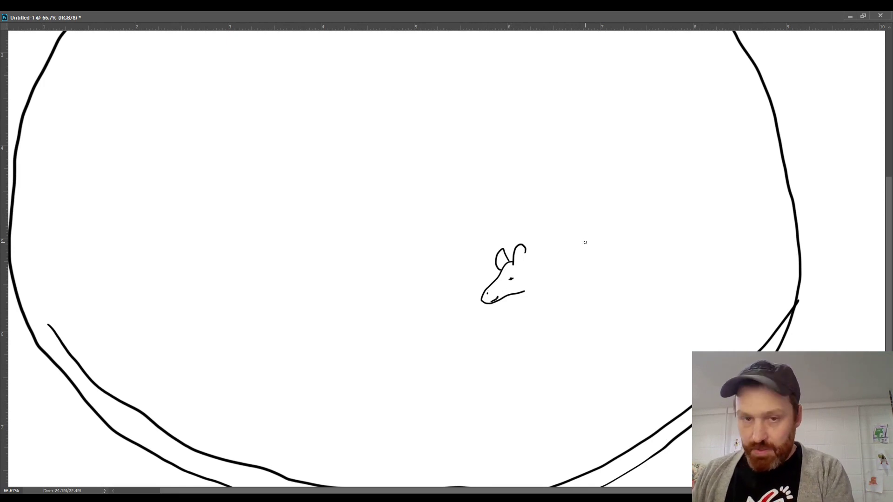
{"action": "mouse_move", "coordinate": [532, 299]}
{"action": "left_mouse_down"}
{"action": "mouse_move", "coordinate": [521, 272]}
{"action": "mouse_move", "coordinate": [532, 251]}
{"action": "mouse_move", "coordinate": [583, 229]}
{"action": "mouse_move", "coordinate": [647, 255]}
{"action": "mouse_move", "coordinate": [678, 295]}
{"action": "mouse_move", "coordinate": [671, 310]}
{"action": "mouse_move", "coordinate": [653, 313]}
{"action": "mouse_move", "coordinate": [611, 299]}
{"action": "mouse_move", "coordinate": [534, 305]}
{"action": "mouse_move", "coordinate": [522, 284]}
{"action": "left_mouse_up"}
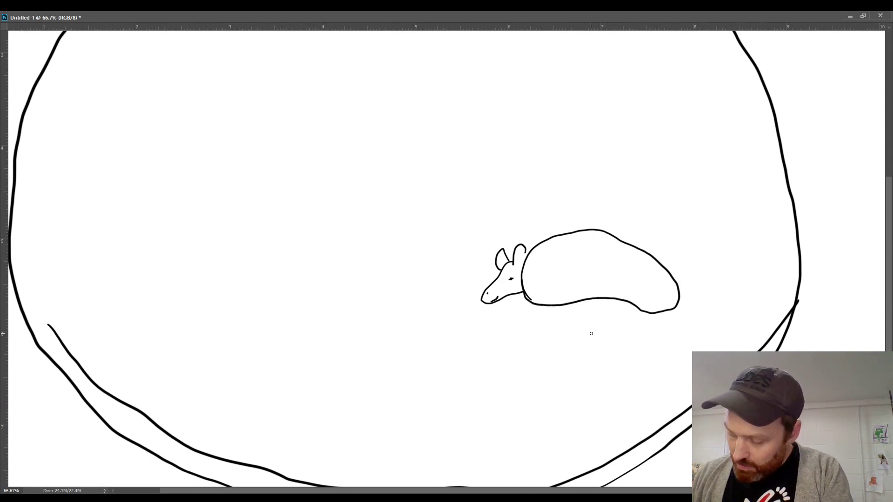
{"action": "mouse_move", "coordinate": [681, 300]}
{"action": "left_mouse_down"}
{"action": "mouse_move", "coordinate": [668, 349]}
{"action": "mouse_move", "coordinate": [661, 341]}
{"action": "mouse_move", "coordinate": [682, 310]}
{"action": "left_mouse_up"}
{"action": "mouse_move", "coordinate": [680, 312]}
{"action": "left_mouse_down"}
{"action": "mouse_move", "coordinate": [649, 314]}
{"action": "mouse_move", "coordinate": [634, 336]}
{"action": "mouse_move", "coordinate": [636, 309]}
{"action": "mouse_move", "coordinate": [604, 328]}
{"action": "mouse_move", "coordinate": [607, 302]}
{"action": "mouse_move", "coordinate": [612, 314]}
{"action": "mouse_move", "coordinate": [553, 332]}
{"action": "mouse_move", "coordinate": [546, 329]}
{"action": "mouse_move", "coordinate": [563, 315]}
{"action": "mouse_move", "coordinate": [524, 322]}
{"action": "mouse_move", "coordinate": [540, 307]}
{"action": "left_mouse_up"}
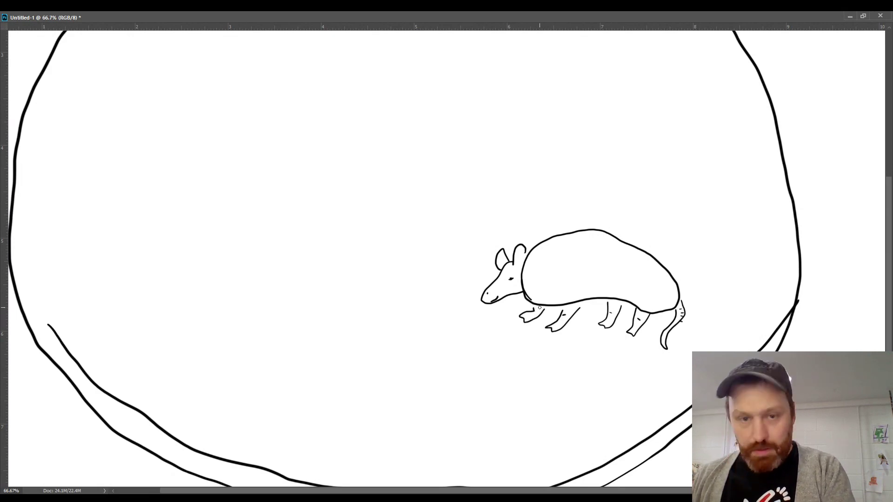
Divide the armadillo's shell into seven curved bands, starting at the line behind the head.
{"action": "mouse_move", "coordinate": [534, 249]}
{"action": "left_mouse_down"}
{"action": "mouse_move", "coordinate": [541, 267]}
{"action": "mouse_move", "coordinate": [527, 306]}
{"action": "left_mouse_up"}
{"action": "mouse_move", "coordinate": [543, 242]}
{"action": "left_mouse_down"}
{"action": "mouse_move", "coordinate": [556, 272]}
{"action": "mouse_move", "coordinate": [548, 304]}
{"action": "left_mouse_up"}
{"action": "left_click_drag", "start_coordinate": [564, 237], "coordinate": [567, 295]}
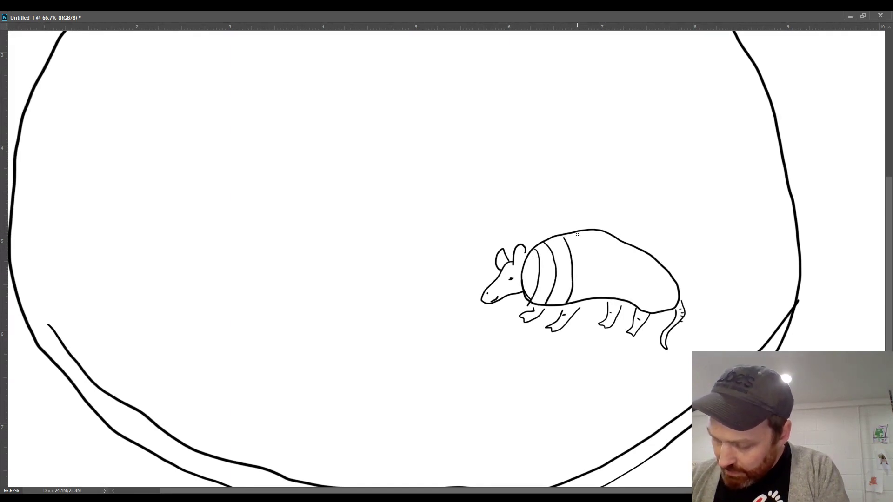
{"action": "left_click_drag", "start_coordinate": [577, 234], "coordinate": [584, 296]}
{"action": "mouse_move", "coordinate": [601, 237]}
{"action": "left_mouse_down"}
{"action": "mouse_move", "coordinate": [608, 269]}
{"action": "mouse_move", "coordinate": [600, 297]}
{"action": "left_mouse_up"}
{"action": "mouse_move", "coordinate": [621, 243]}
{"action": "left_mouse_down"}
{"action": "mouse_move", "coordinate": [620, 279]}
{"action": "mouse_move", "coordinate": [640, 279]}
{"action": "mouse_move", "coordinate": [630, 300]}
{"action": "left_mouse_up"}
{"action": "mouse_move", "coordinate": [657, 267]}
{"action": "left_mouse_down"}
{"action": "mouse_move", "coordinate": [637, 307]}
{"action": "mouse_move", "coordinate": [668, 281]}
{"action": "mouse_move", "coordinate": [650, 311]}
{"action": "mouse_move", "coordinate": [673, 302]}
{"action": "mouse_move", "coordinate": [668, 309]}
{"action": "left_mouse_up"}
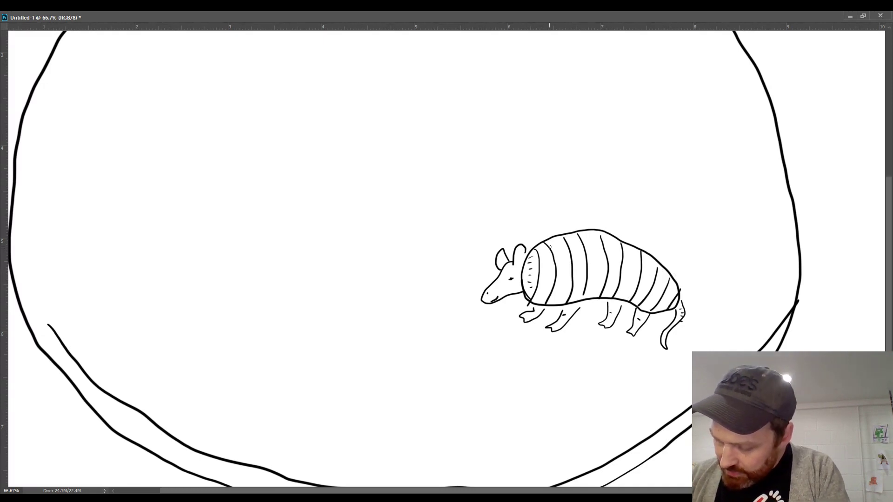
Fill the front, third and fourth shell bands with short dash marks.
{"action": "mouse_move", "coordinate": [549, 248]}
{"action": "left_mouse_down"}
{"action": "mouse_move", "coordinate": [541, 300]}
{"action": "mouse_move", "coordinate": [562, 245]}
{"action": "left_mouse_up"}
{"action": "mouse_move", "coordinate": [557, 258]}
{"action": "left_mouse_down"}
{"action": "mouse_move", "coordinate": [556, 304]}
{"action": "mouse_move", "coordinate": [579, 252]}
{"action": "left_mouse_up"}
{"action": "left_click_drag", "start_coordinate": [575, 263], "coordinate": [580, 272]}
{"action": "left_click_drag", "start_coordinate": [576, 282], "coordinate": [581, 282]}
{"action": "left_click_drag", "start_coordinate": [577, 291], "coordinate": [582, 290]}
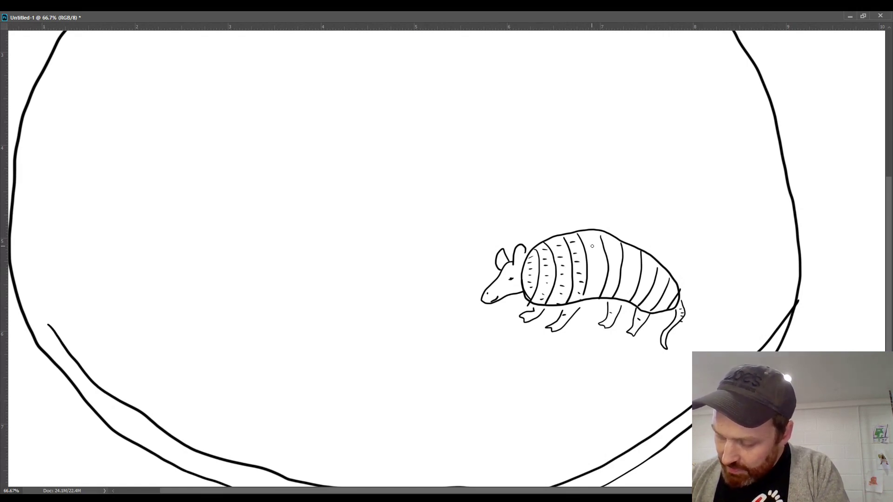
{"action": "left_click_drag", "start_coordinate": [588, 239], "coordinate": [596, 252]}
{"action": "left_click_drag", "start_coordinate": [591, 261], "coordinate": [599, 262]}
{"action": "left_click_drag", "start_coordinate": [594, 272], "coordinate": [600, 281]}
{"action": "left_click_drag", "start_coordinate": [592, 290], "coordinate": [598, 291]}
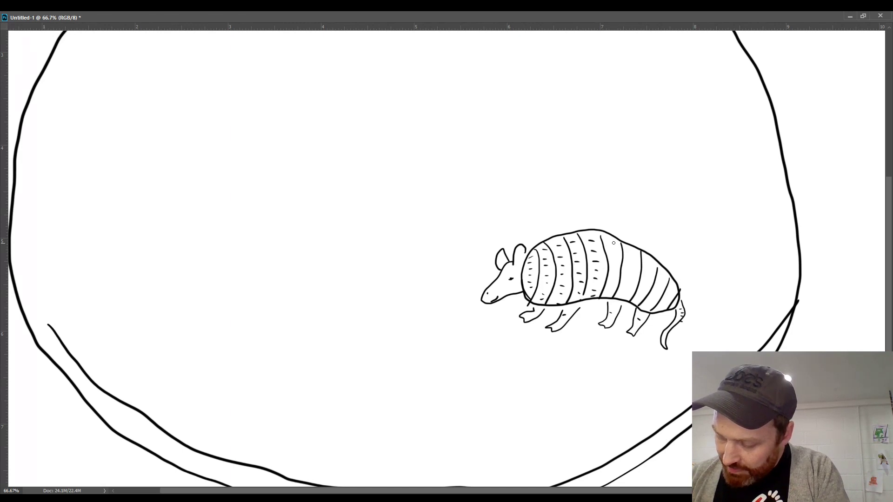
Add dash marks to the fifth, sixth and last shell bands.
{"action": "left_click_drag", "start_coordinate": [610, 243], "coordinate": [617, 254]}
{"action": "left_click_drag", "start_coordinate": [608, 262], "coordinate": [631, 254]}
{"action": "left_click_drag", "start_coordinate": [625, 259], "coordinate": [631, 263]}
{"action": "mouse_move", "coordinate": [617, 293]}
{"action": "left_mouse_down"}
{"action": "mouse_move", "coordinate": [646, 270]}
{"action": "mouse_move", "coordinate": [640, 290]}
{"action": "mouse_move", "coordinate": [657, 283]}
{"action": "mouse_move", "coordinate": [647, 304]}
{"action": "mouse_move", "coordinate": [667, 304]}
{"action": "left_mouse_up"}
{"action": "left_click_drag", "start_coordinate": [667, 291], "coordinate": [673, 294]}
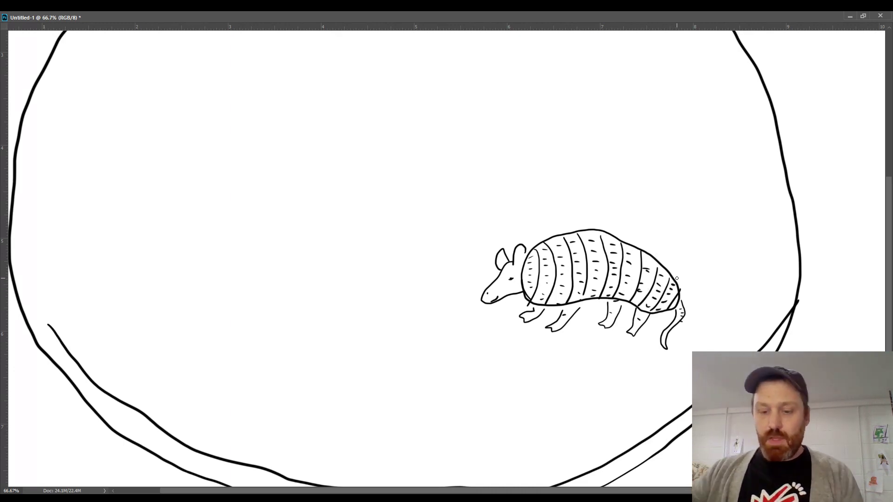
{"action": "key", "text": "ctrl+minus"}
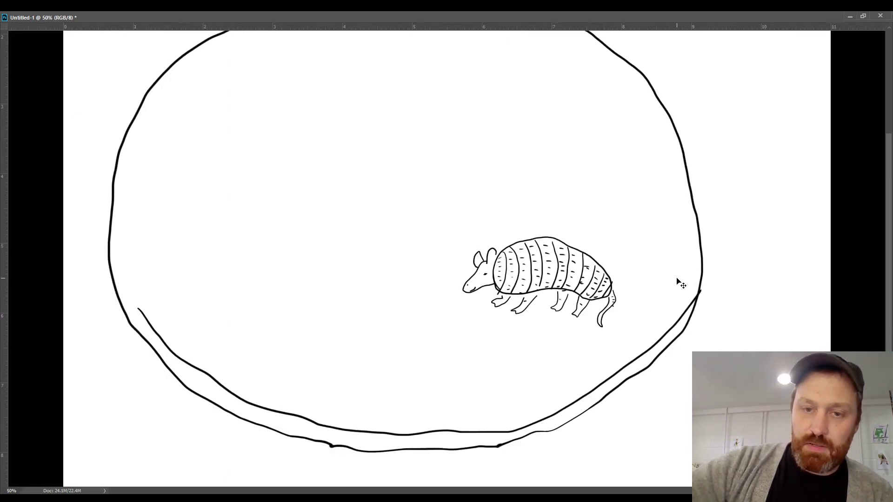
Zoom out to 16.7%, then back in to 25% to frame the whole jar.
{"action": "key", "text": "ctrl+minus"}
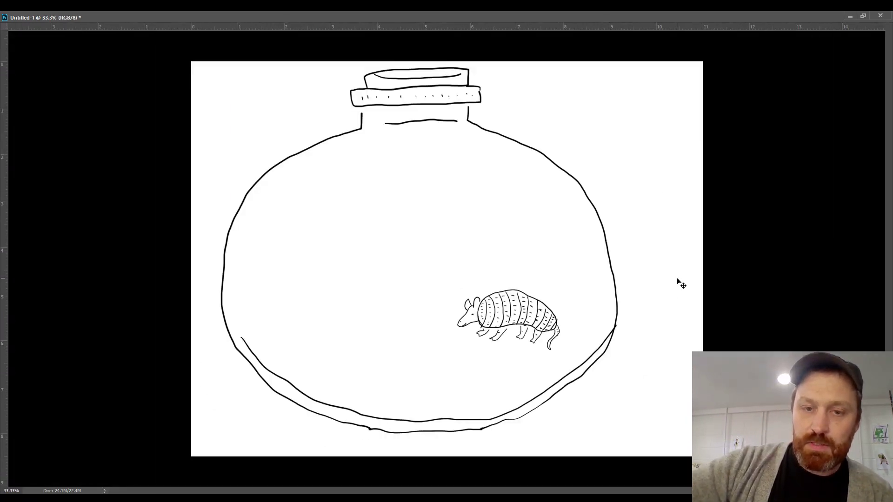
{"action": "key", "text": "ctrl+minus"}
{"action": "key", "text": "ctrl+minus"}
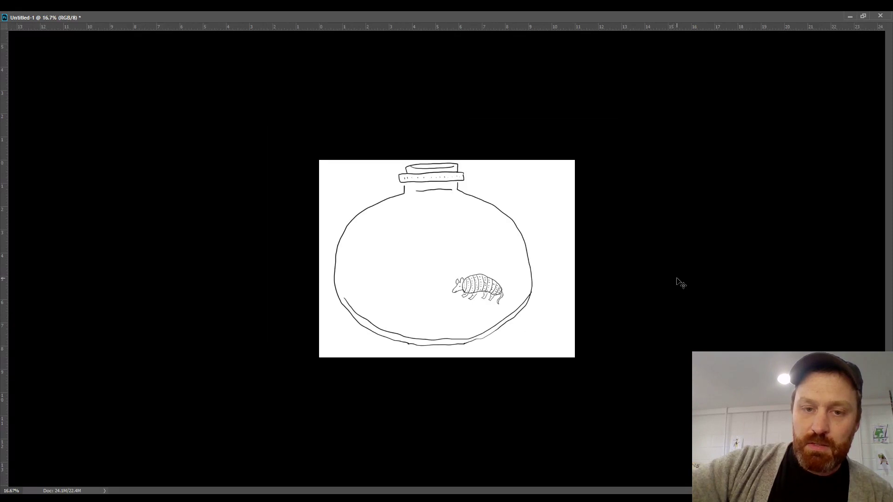
{"action": "key", "text": "ctrl+plus"}
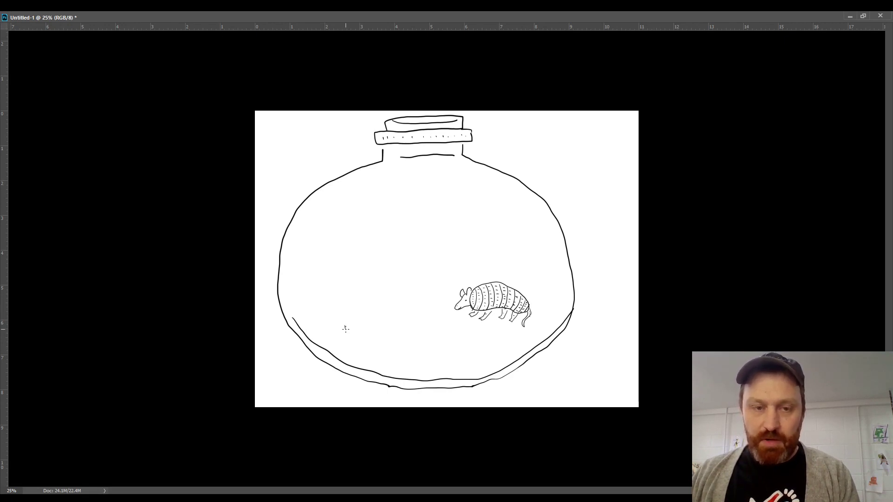
Draw the saguaro's trunk, left and right arms, and spines atop both arms.
{"action": "mouse_move", "coordinate": [345, 329]}
{"action": "left_mouse_down"}
{"action": "mouse_move", "coordinate": [344, 216]}
{"action": "mouse_move", "coordinate": [347, 200]}
{"action": "mouse_move", "coordinate": [364, 191]}
{"action": "mouse_move", "coordinate": [368, 340]}
{"action": "mouse_move", "coordinate": [336, 334]}
{"action": "left_mouse_up"}
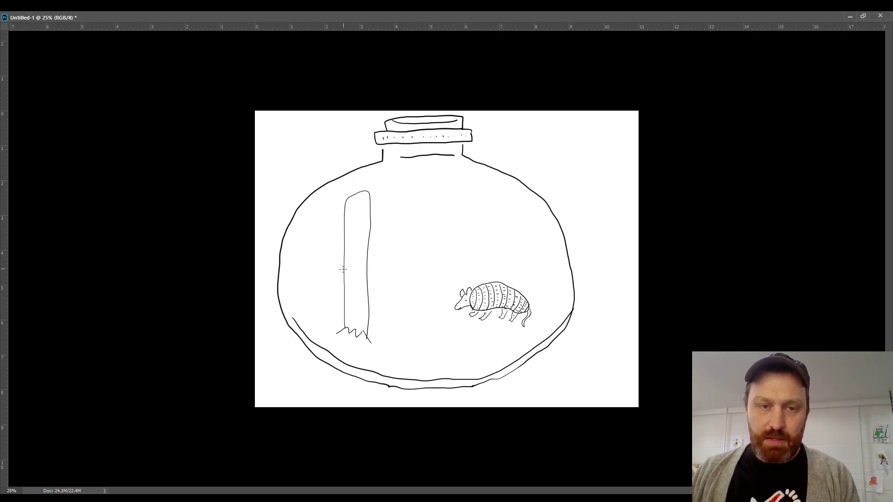
{"action": "mouse_move", "coordinate": [342, 265]}
{"action": "left_mouse_down"}
{"action": "mouse_move", "coordinate": [331, 260]}
{"action": "mouse_move", "coordinate": [322, 225]}
{"action": "mouse_move", "coordinate": [322, 280]}
{"action": "mouse_move", "coordinate": [342, 281]}
{"action": "left_mouse_up"}
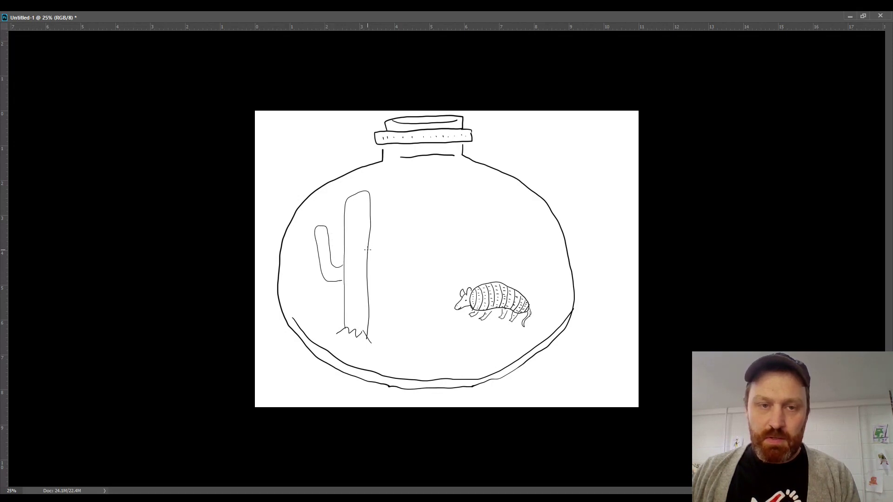
{"action": "mouse_move", "coordinate": [367, 250]}
{"action": "left_mouse_down"}
{"action": "mouse_move", "coordinate": [381, 211]}
{"action": "mouse_move", "coordinate": [393, 213]}
{"action": "mouse_move", "coordinate": [397, 270]}
{"action": "mouse_move", "coordinate": [369, 279]}
{"action": "left_mouse_up"}
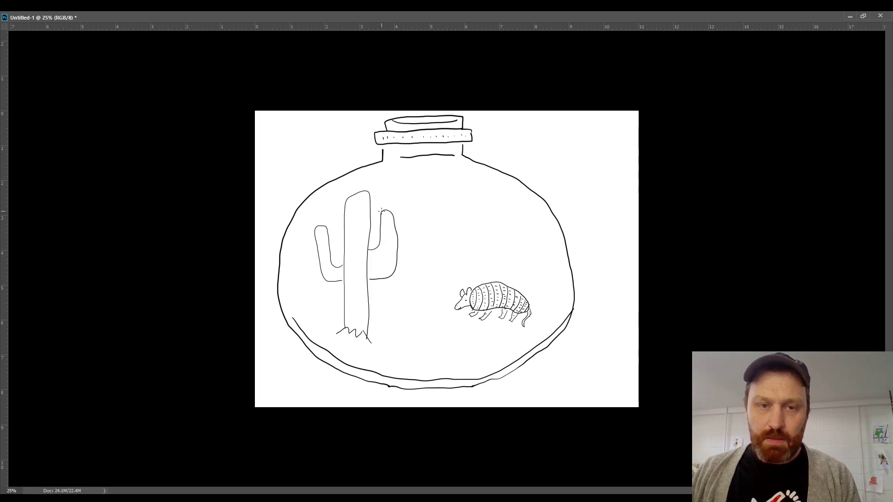
{"action": "left_click_drag", "start_coordinate": [385, 215], "coordinate": [384, 209]}
{"action": "left_click_drag", "start_coordinate": [389, 215], "coordinate": [391, 210]}
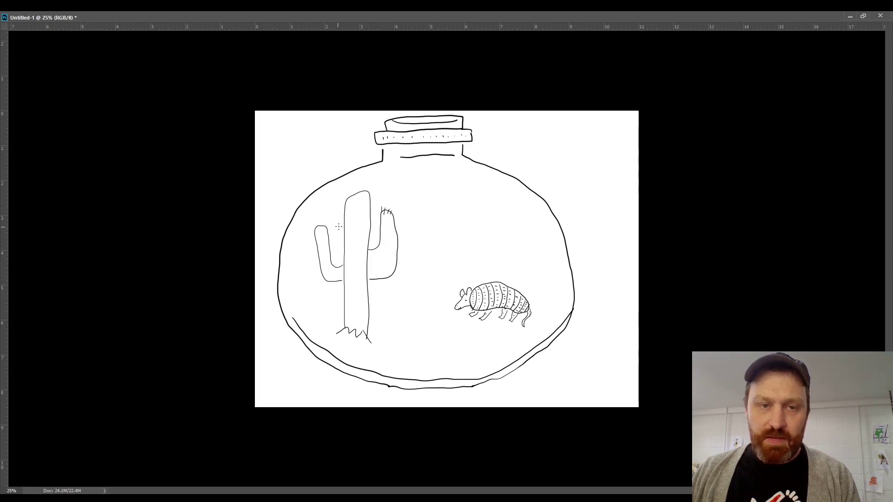
{"action": "mouse_move", "coordinate": [321, 228]}
{"action": "left_mouse_down"}
{"action": "mouse_move", "coordinate": [320, 219]}
{"action": "mouse_move", "coordinate": [311, 229]}
{"action": "left_mouse_up"}
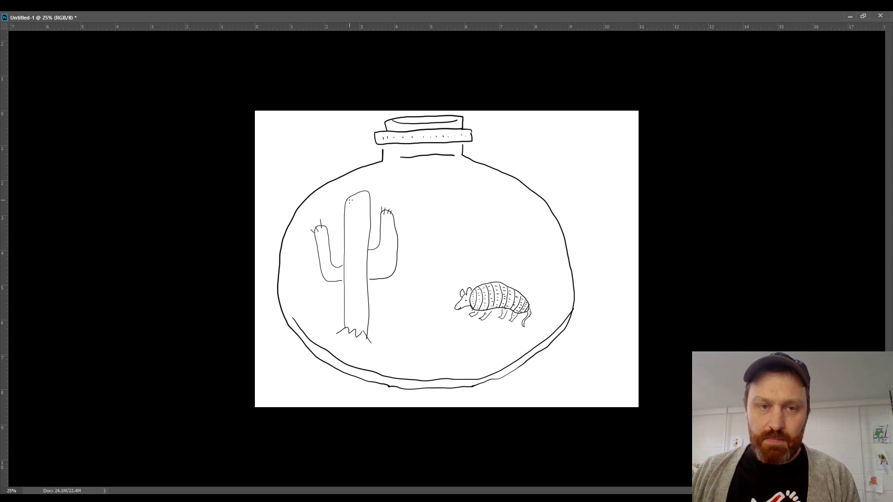
Add rib lines down the trunk and inside both arms, plus a flower on top.
{"action": "left_click_drag", "start_coordinate": [351, 196], "coordinate": [351, 333]}
{"action": "left_click_drag", "start_coordinate": [356, 194], "coordinate": [361, 337]}
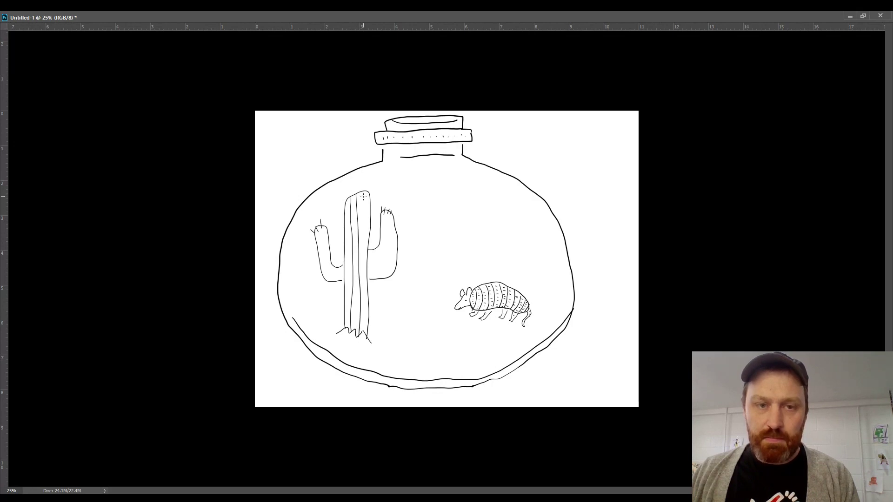
{"action": "left_click_drag", "start_coordinate": [363, 196], "coordinate": [363, 337]}
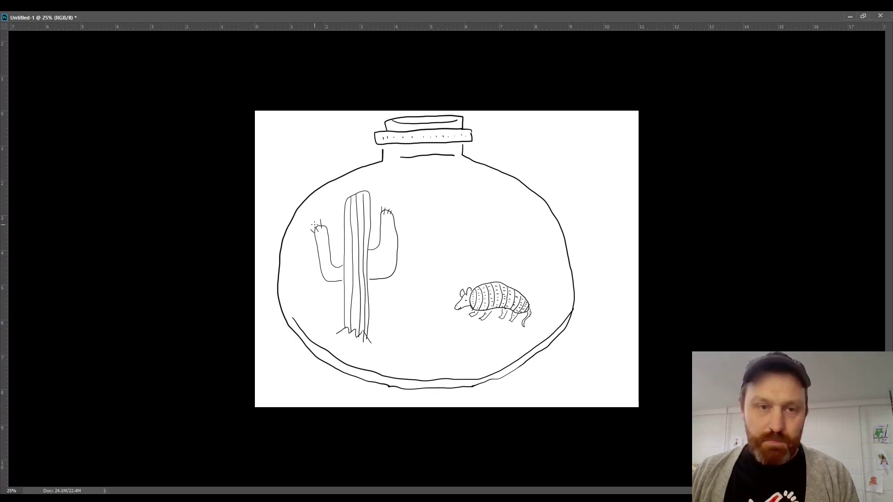
{"action": "mouse_move", "coordinate": [323, 228]}
{"action": "left_mouse_down"}
{"action": "mouse_move", "coordinate": [328, 268]}
{"action": "mouse_move", "coordinate": [346, 268]}
{"action": "left_mouse_up"}
{"action": "left_click_drag", "start_coordinate": [318, 233], "coordinate": [334, 275]}
{"action": "mouse_move", "coordinate": [386, 213]}
{"action": "left_mouse_down"}
{"action": "mouse_move", "coordinate": [383, 253]}
{"action": "mouse_move", "coordinate": [368, 261]}
{"action": "left_mouse_up"}
{"action": "mouse_move", "coordinate": [390, 217]}
{"action": "left_mouse_down"}
{"action": "mouse_move", "coordinate": [382, 264]}
{"action": "mouse_move", "coordinate": [370, 270]}
{"action": "left_mouse_up"}
{"action": "mouse_move", "coordinate": [392, 238]}
{"action": "left_mouse_down"}
{"action": "mouse_move", "coordinate": [393, 256]}
{"action": "mouse_move", "coordinate": [371, 278]}
{"action": "left_mouse_up"}
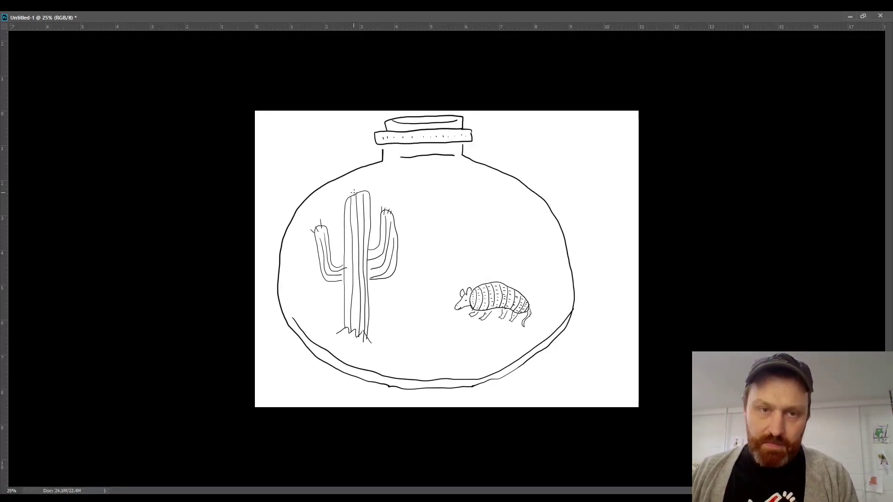
{"action": "mouse_move", "coordinate": [353, 196]}
{"action": "left_mouse_down"}
{"action": "mouse_move", "coordinate": [358, 185]}
{"action": "mouse_move", "coordinate": [352, 197]}
{"action": "left_mouse_up"}
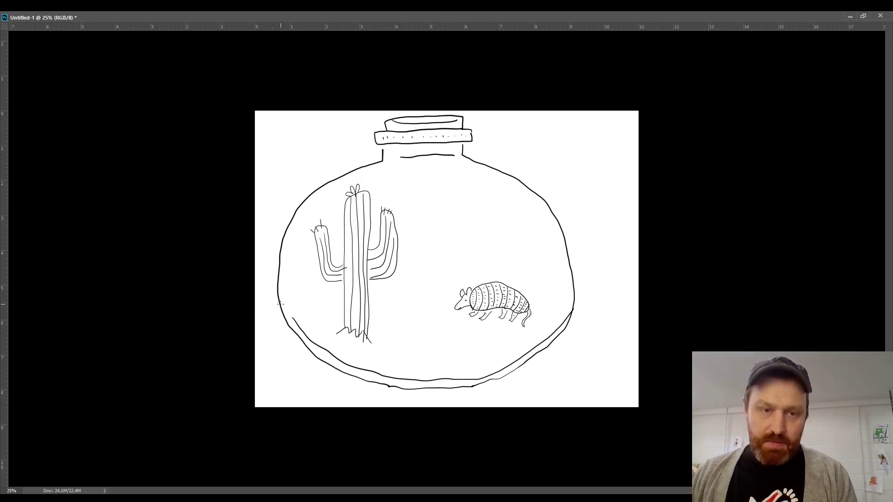
Draw the horizon line and a dune curving around the armadillo, then dab sand specks.
{"action": "mouse_move", "coordinate": [278, 303]}
{"action": "left_mouse_down"}
{"action": "mouse_move", "coordinate": [381, 288]}
{"action": "mouse_move", "coordinate": [454, 250]}
{"action": "mouse_move", "coordinate": [560, 266]}
{"action": "left_mouse_up"}
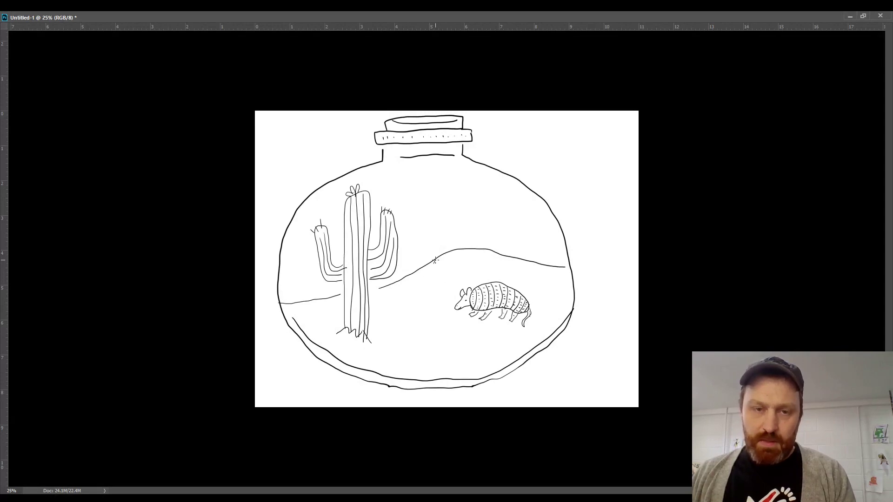
{"action": "mouse_move", "coordinate": [435, 260]}
{"action": "left_mouse_down"}
{"action": "mouse_move", "coordinate": [424, 315]}
{"action": "mouse_move", "coordinate": [436, 338]}
{"action": "mouse_move", "coordinate": [480, 371]}
{"action": "left_mouse_up"}
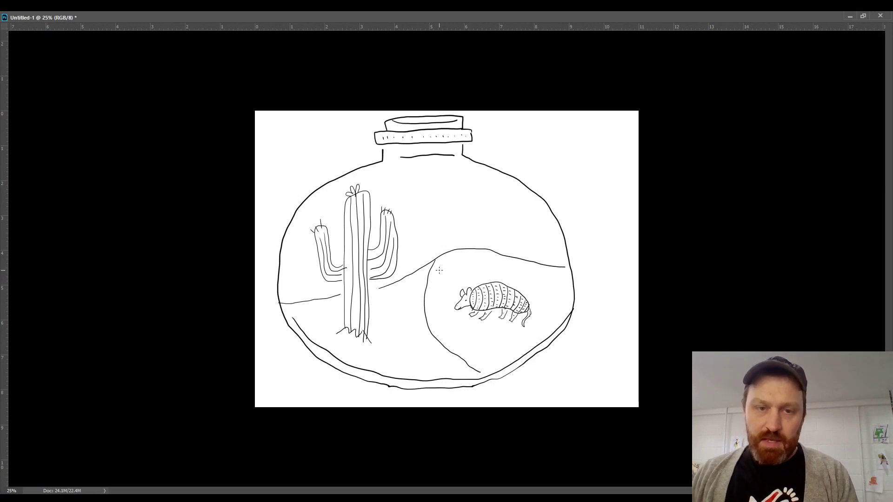
{"action": "left_click_drag", "start_coordinate": [449, 272], "coordinate": [452, 269]}
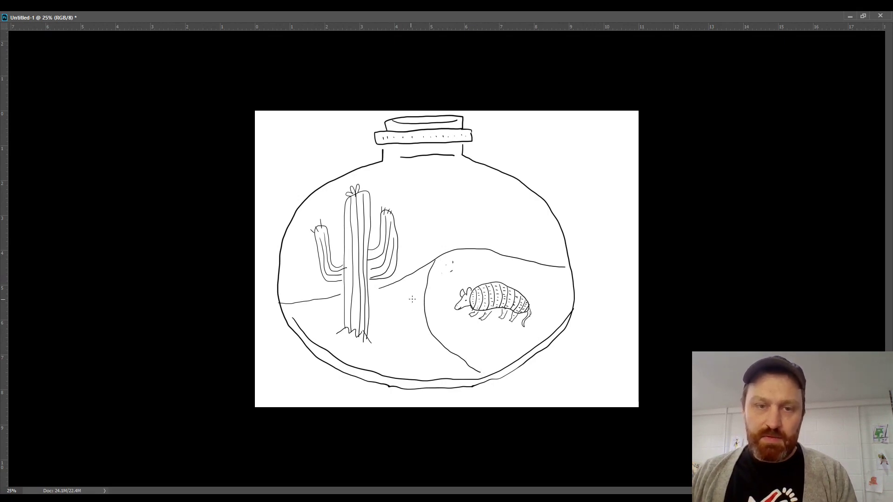
{"action": "left_click_drag", "start_coordinate": [409, 289], "coordinate": [412, 291]}
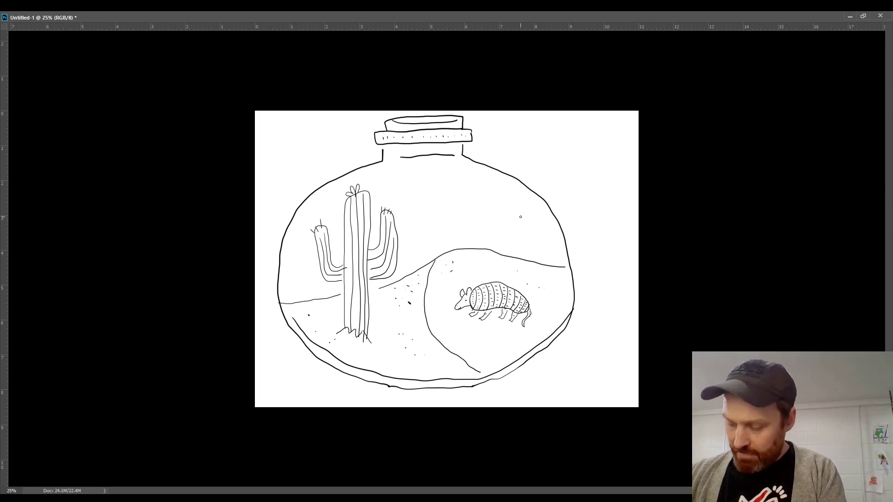
Draw a bird at upper right with a darkened upper wing, plus a small bird below the neck.
{"action": "mouse_move", "coordinate": [511, 210]}
{"action": "left_mouse_down"}
{"action": "mouse_move", "coordinate": [502, 201]}
{"action": "mouse_move", "coordinate": [539, 239]}
{"action": "mouse_move", "coordinate": [526, 222]}
{"action": "mouse_move", "coordinate": [534, 215]}
{"action": "mouse_move", "coordinate": [518, 228]}
{"action": "left_mouse_up"}
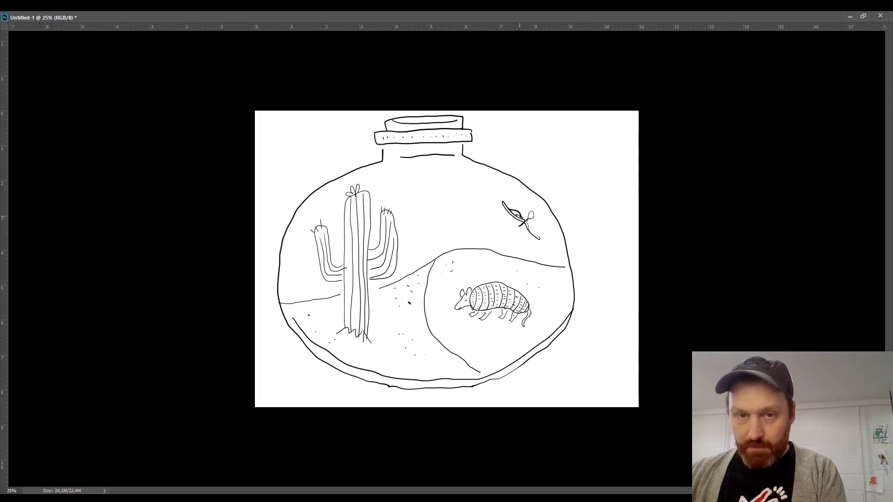
{"action": "mouse_move", "coordinate": [510, 213]}
{"action": "left_mouse_down"}
{"action": "mouse_move", "coordinate": [501, 203]}
{"action": "mouse_move", "coordinate": [540, 237]}
{"action": "mouse_move", "coordinate": [527, 224]}
{"action": "mouse_move", "coordinate": [532, 213]}
{"action": "left_mouse_up"}
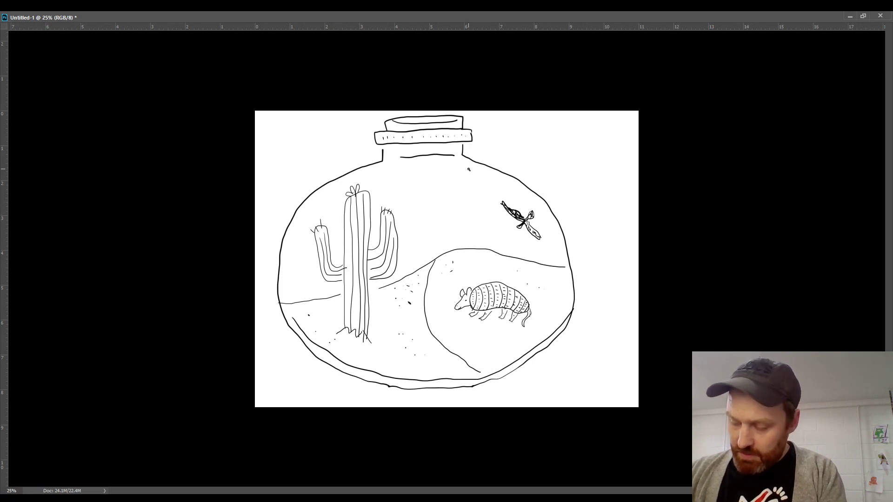
{"action": "left_click_drag", "start_coordinate": [468, 170], "coordinate": [474, 180]}
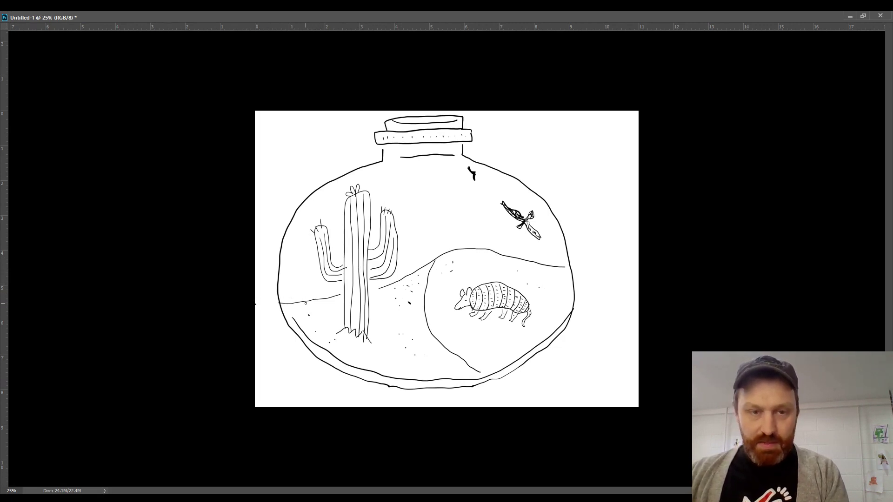
Draw a small tumbleweed with upward blades and a central stem on the left horizon.
{"action": "mouse_move", "coordinate": [314, 305]}
{"action": "left_mouse_down"}
{"action": "mouse_move", "coordinate": [322, 301]}
{"action": "mouse_move", "coordinate": [296, 289]}
{"action": "mouse_move", "coordinate": [306, 281]}
{"action": "mouse_move", "coordinate": [322, 286]}
{"action": "left_mouse_up"}
{"action": "mouse_move", "coordinate": [320, 296]}
{"action": "left_mouse_down"}
{"action": "mouse_move", "coordinate": [331, 284]}
{"action": "mouse_move", "coordinate": [306, 301]}
{"action": "left_mouse_up"}
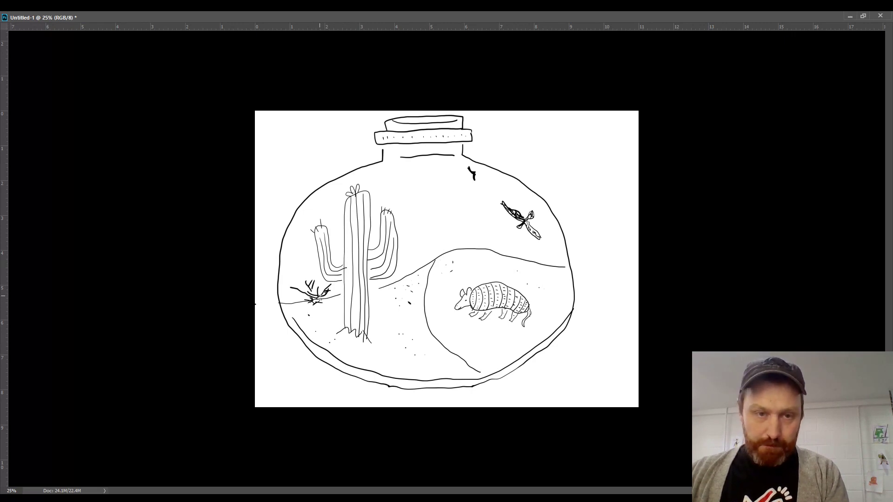
{"action": "mouse_move", "coordinate": [319, 296]}
{"action": "left_mouse_down"}
{"action": "mouse_move", "coordinate": [317, 277]}
{"action": "mouse_move", "coordinate": [298, 284]}
{"action": "mouse_move", "coordinate": [300, 296]}
{"action": "mouse_move", "coordinate": [329, 306]}
{"action": "mouse_move", "coordinate": [318, 295]}
{"action": "left_mouse_up"}
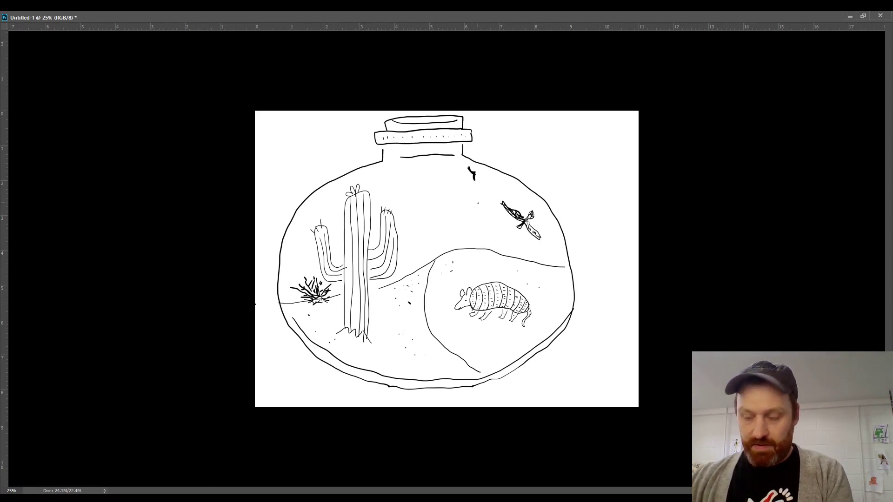
Brush a small bird in the middle sky above the dune, then undo the longer flying shape beside it.
{"action": "mouse_move", "coordinate": [439, 214]}
{"action": "left_mouse_down"}
{"action": "mouse_move", "coordinate": [433, 224]}
{"action": "mouse_move", "coordinate": [437, 217]}
{"action": "left_mouse_up"}
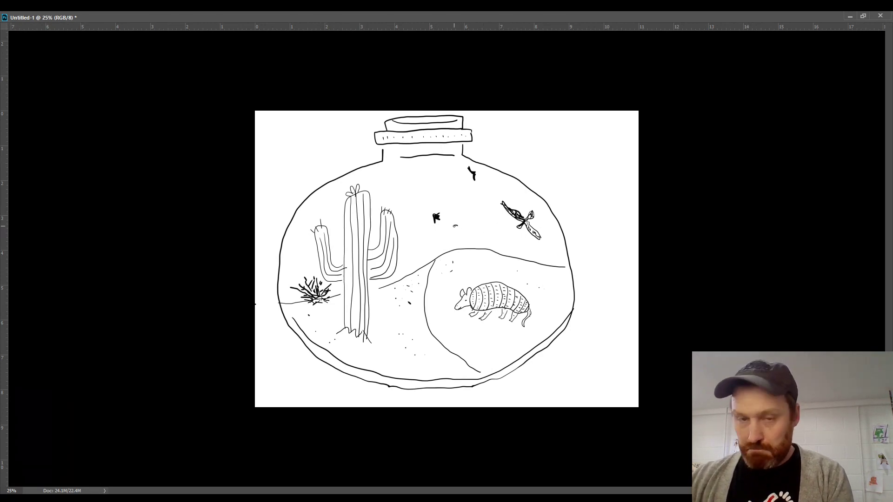
{"action": "mouse_move", "coordinate": [455, 226]}
{"action": "left_mouse_down"}
{"action": "mouse_move", "coordinate": [495, 236]}
{"action": "mouse_move", "coordinate": [457, 227]}
{"action": "mouse_move", "coordinate": [474, 246]}
{"action": "mouse_move", "coordinate": [477, 230]}
{"action": "left_mouse_up"}
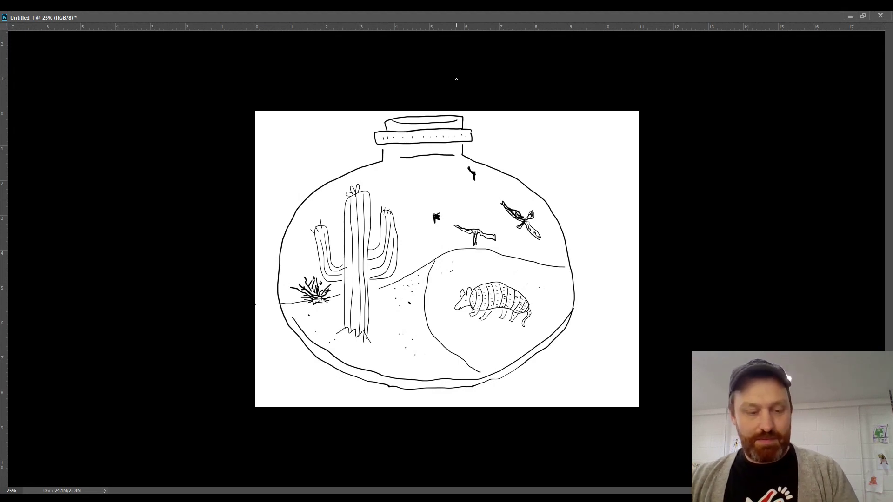
{"action": "key", "text": "ctrl+z"}
{"action": "key", "text": "ctrl+z"}
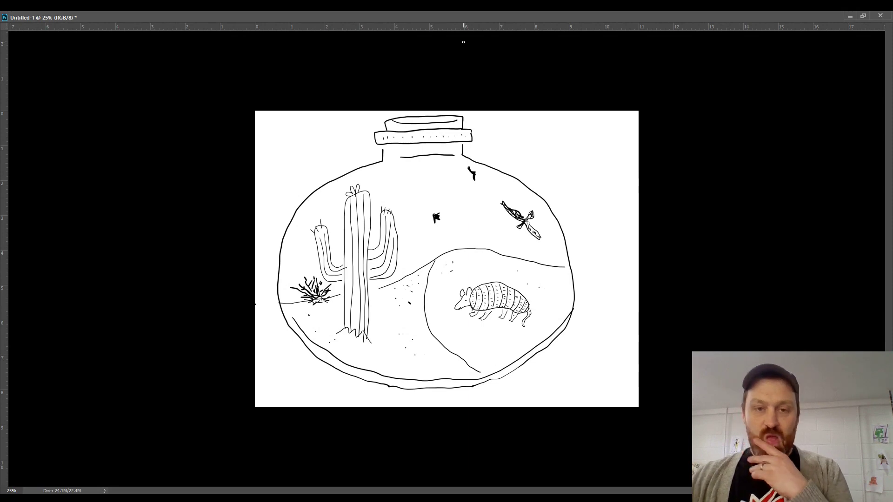